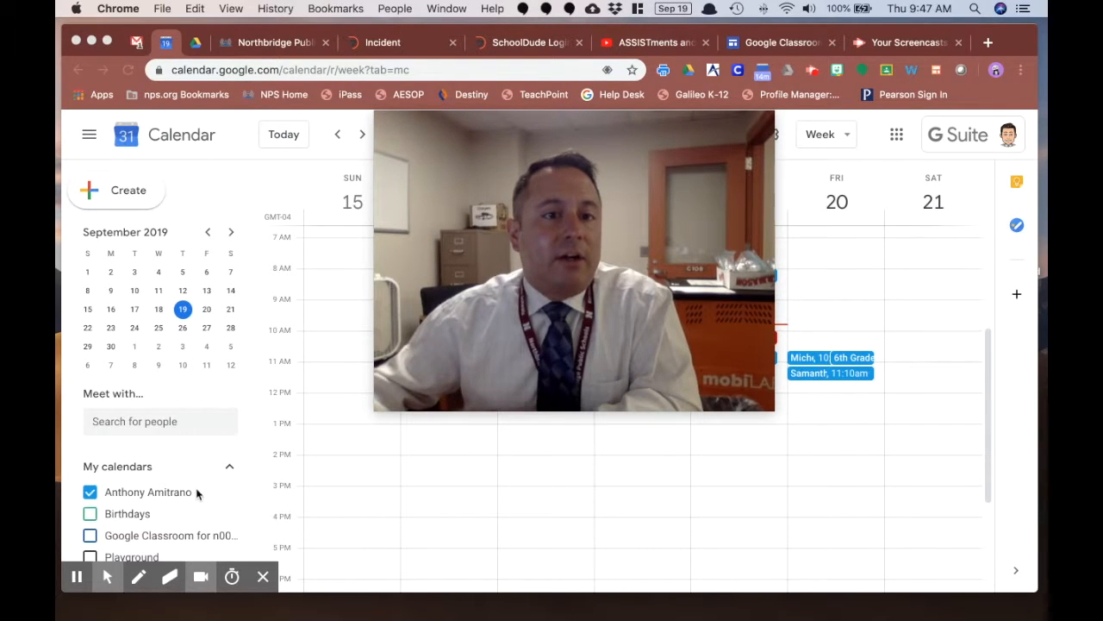
scroll(179, 454, "down", 1)
scroll(180, 453, "down", 5)
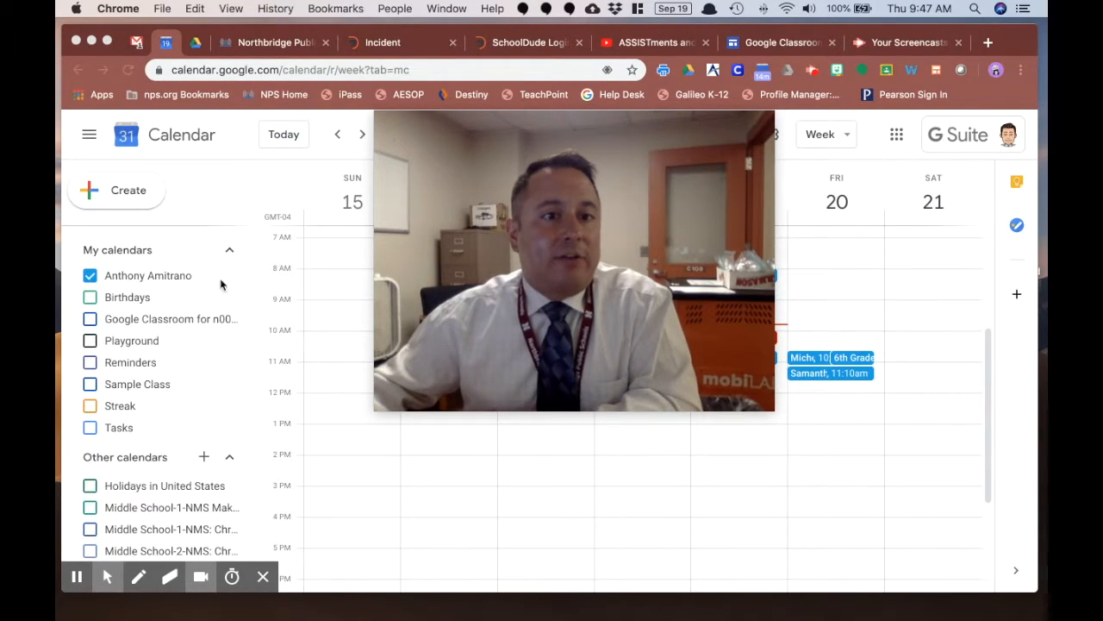
left_click_drag(382, 115, 557, 247)
left_click_drag(602, 291, 877, 482)
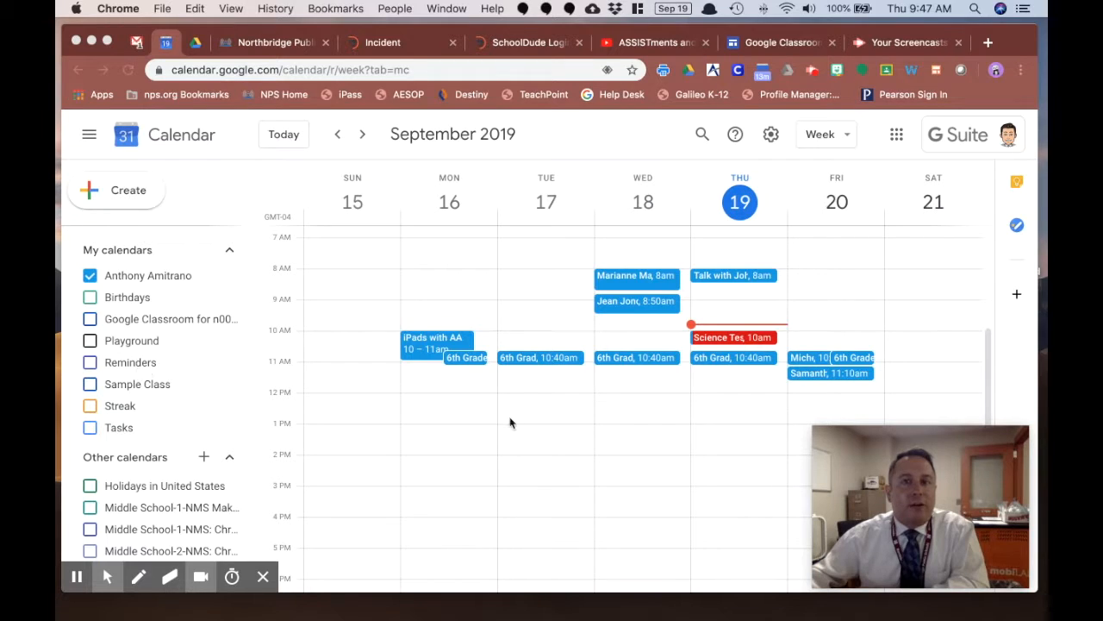
Open the form for creating a new calendar in the calendar settings
left_click(775, 136)
left_click(772, 138)
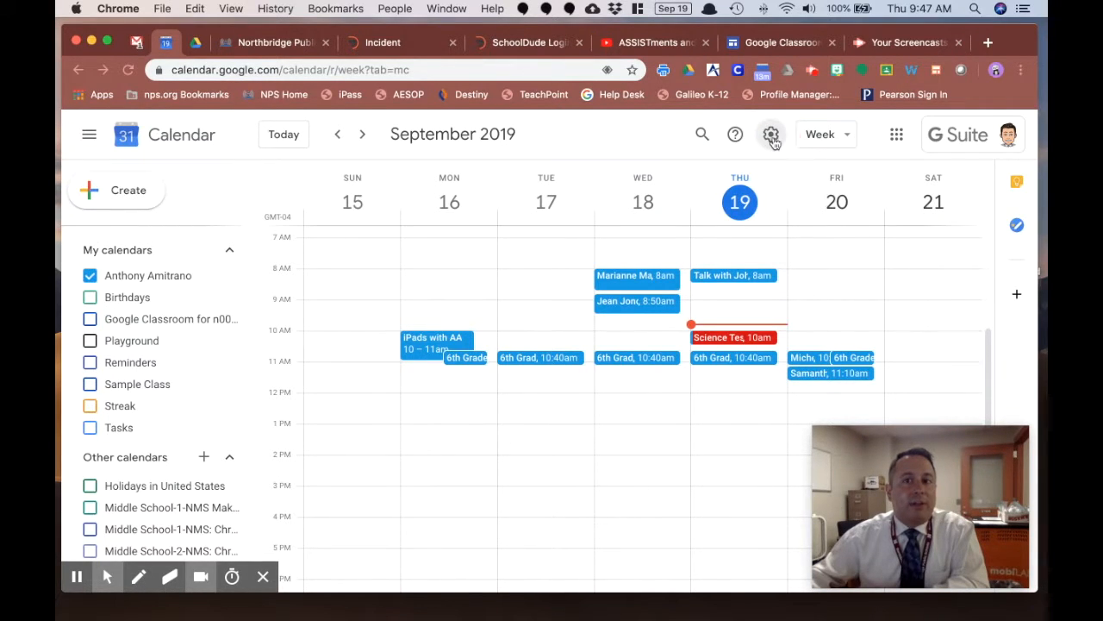
left_click(794, 177)
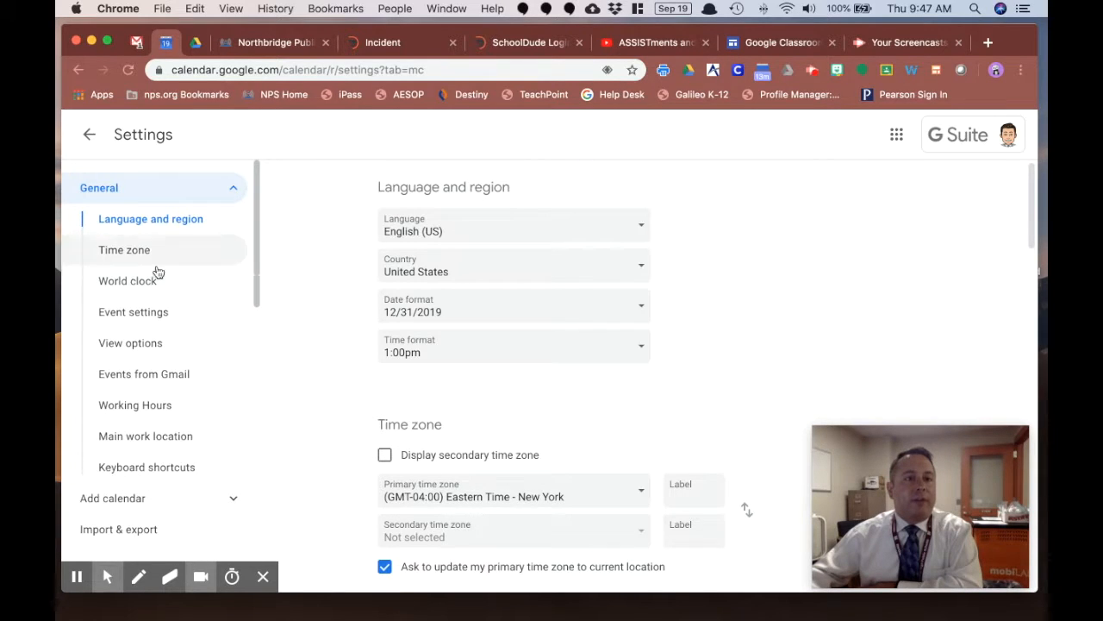
scroll(153, 291, "down", 3)
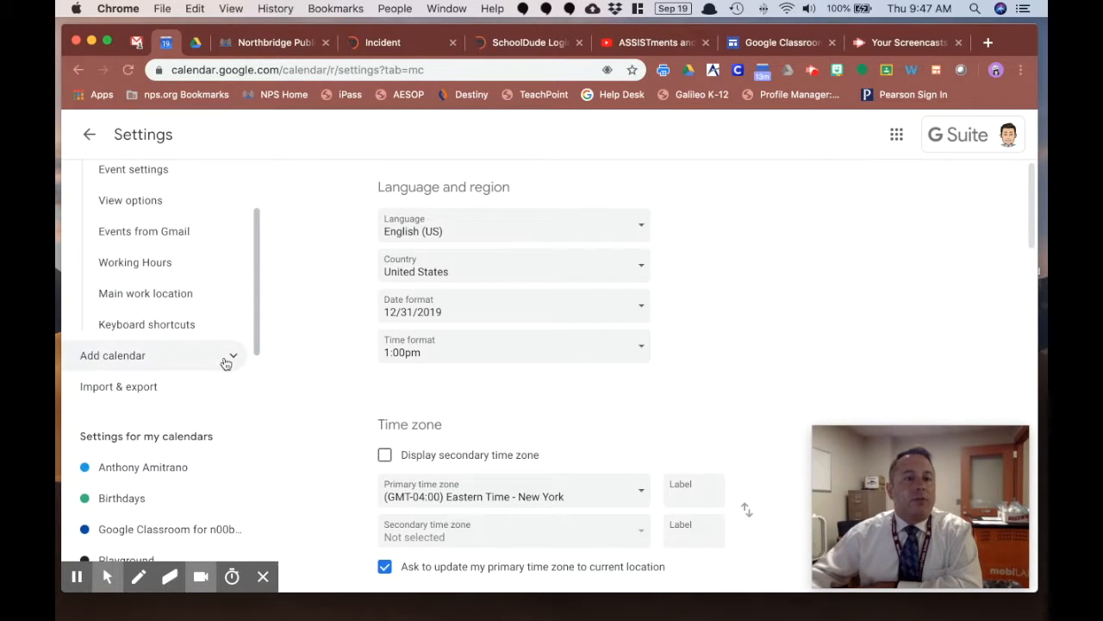
left_click(108, 360)
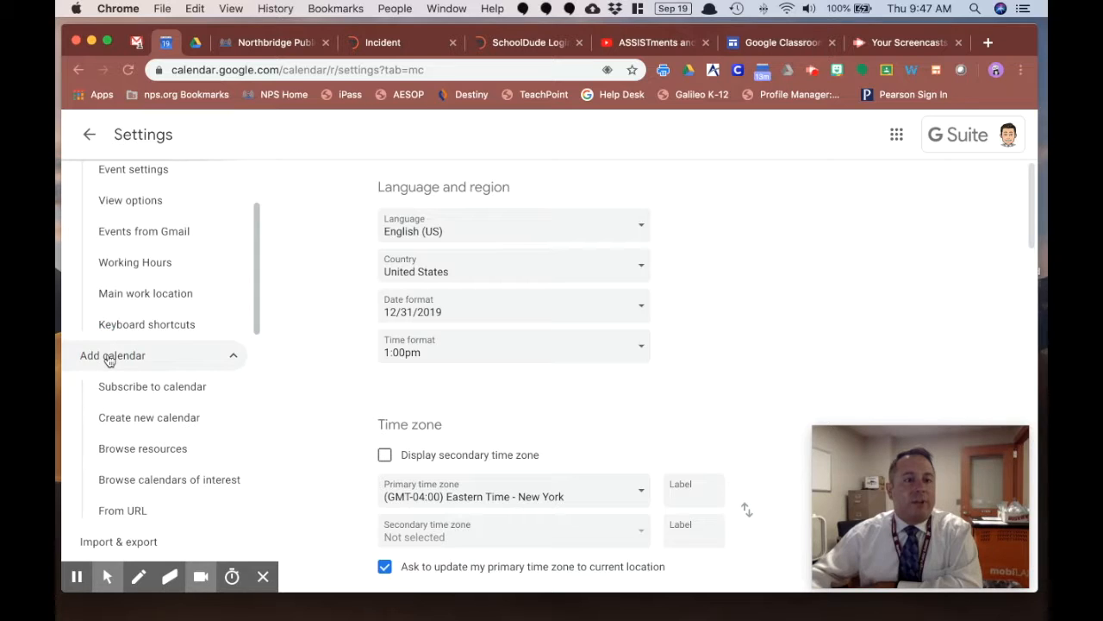
scroll(138, 375, "down", 1)
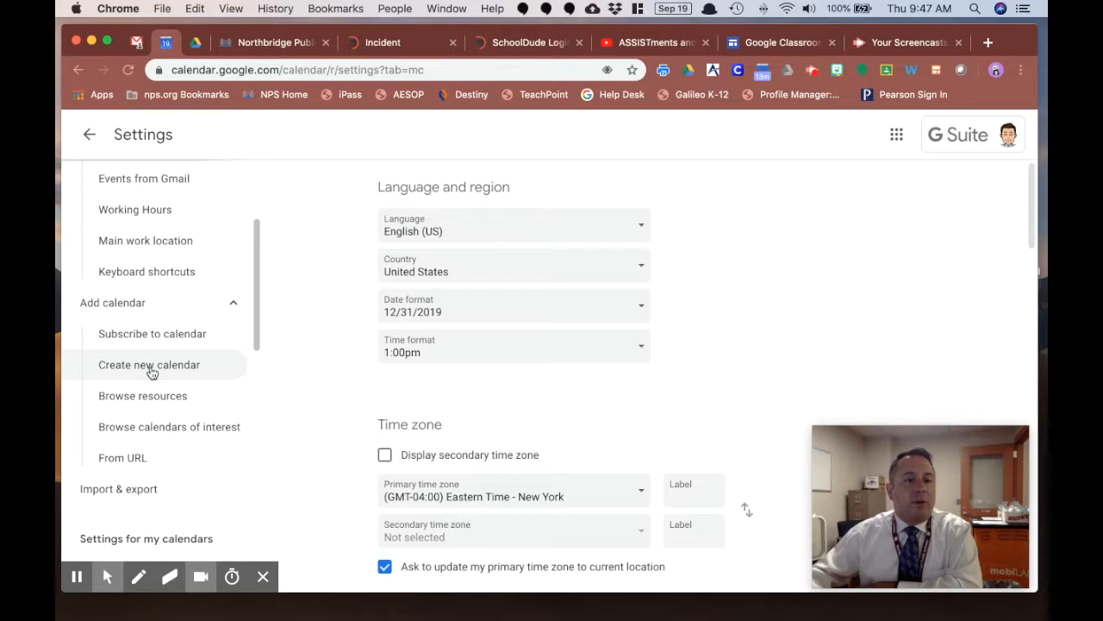
left_click(137, 369)
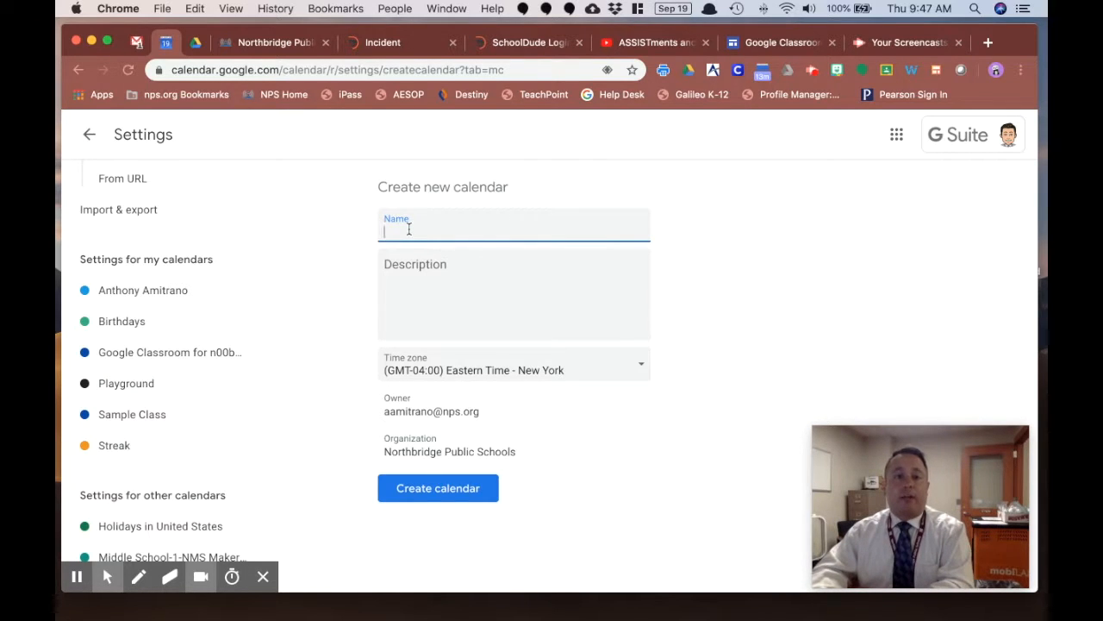
Create a calendar named Science, leaving the description blank, and return to the week view
type("Science")
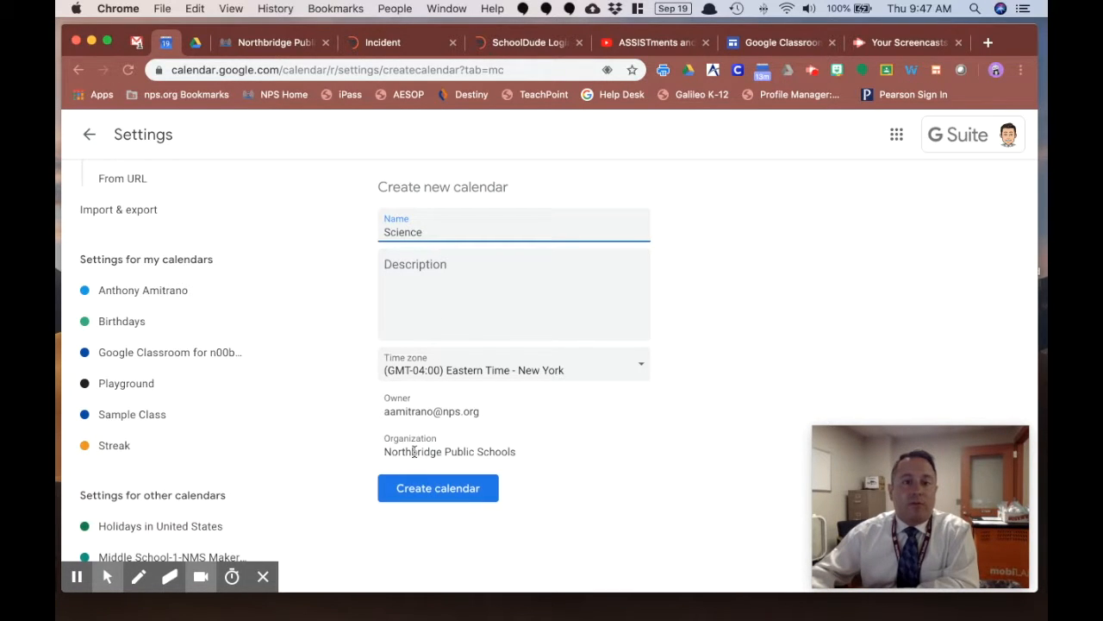
left_click(411, 280)
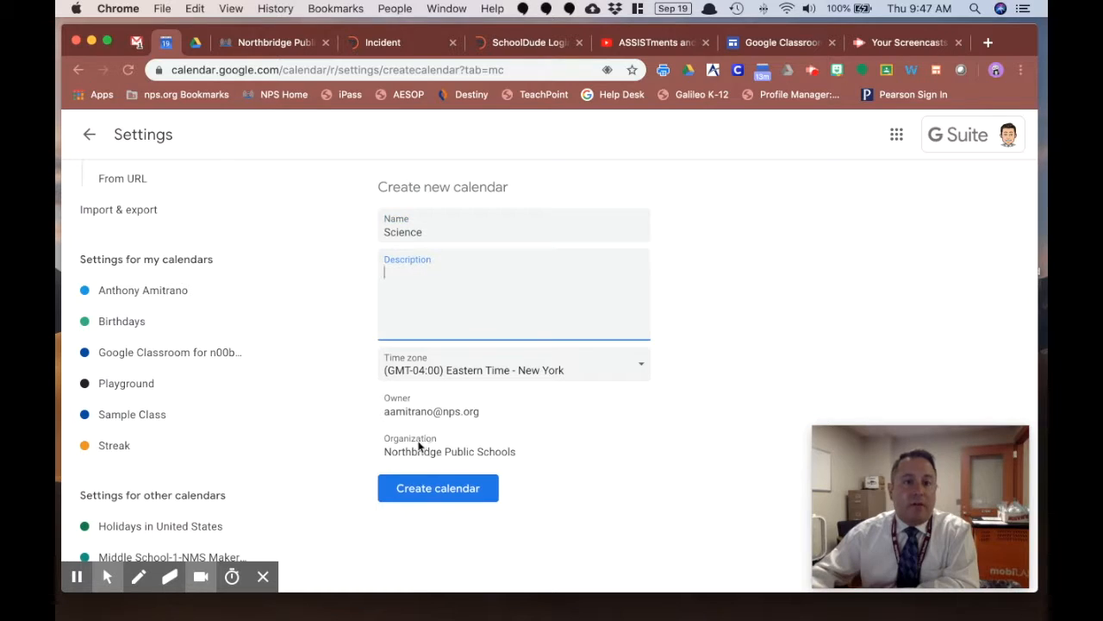
left_click(430, 491)
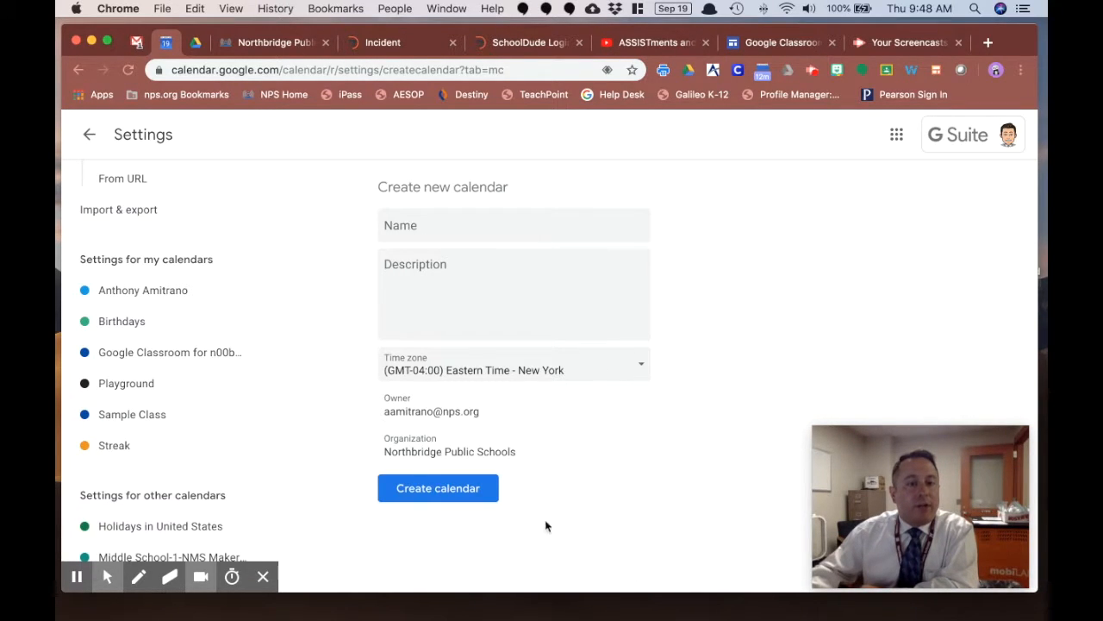
left_click(89, 139)
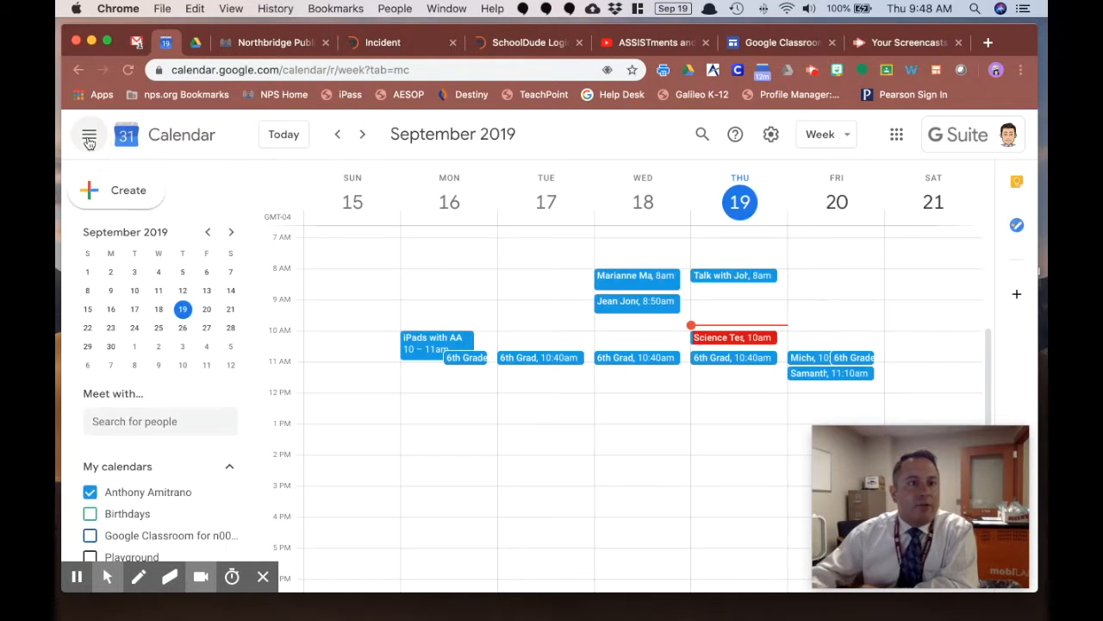
Display only the Science calendar in the week view, and turn the owner's personal calendar back on
scroll(136, 276, "down", 4)
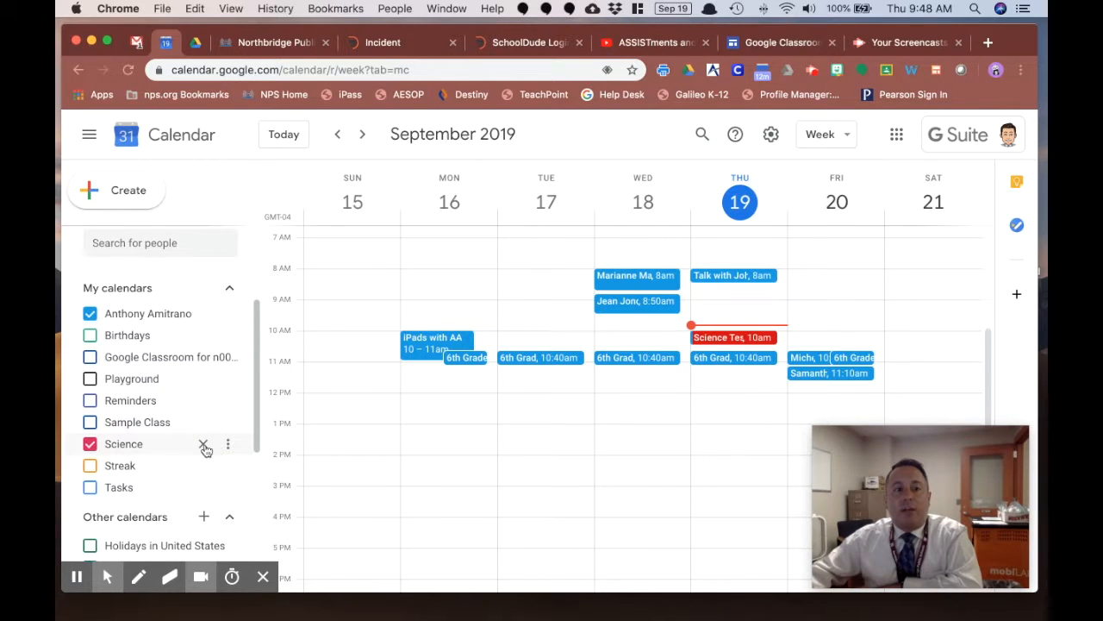
left_click(229, 447)
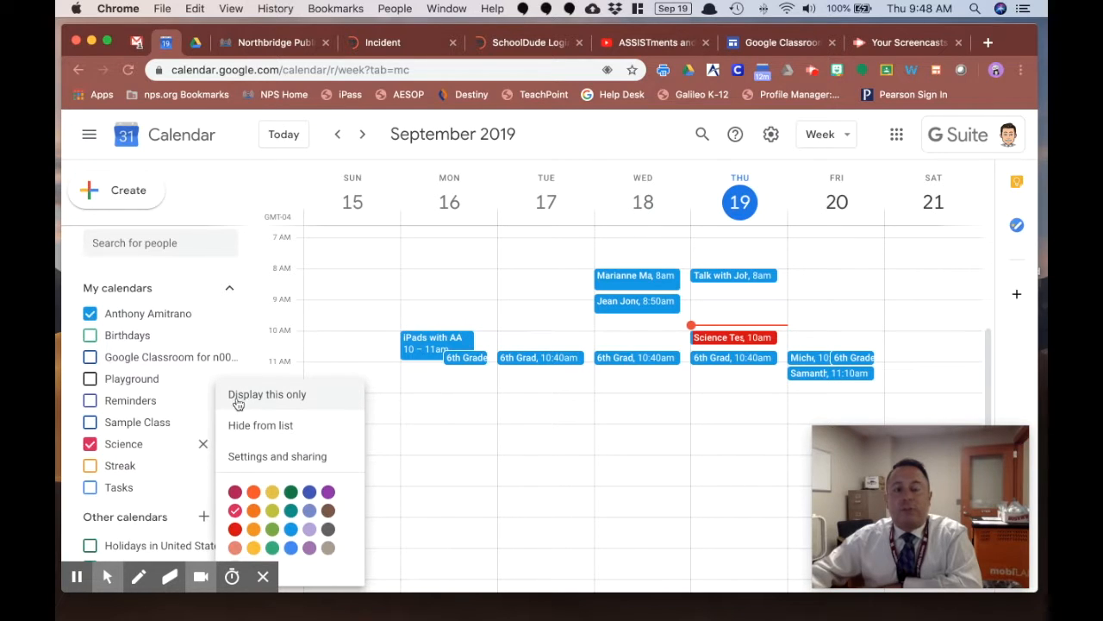
left_click(444, 420)
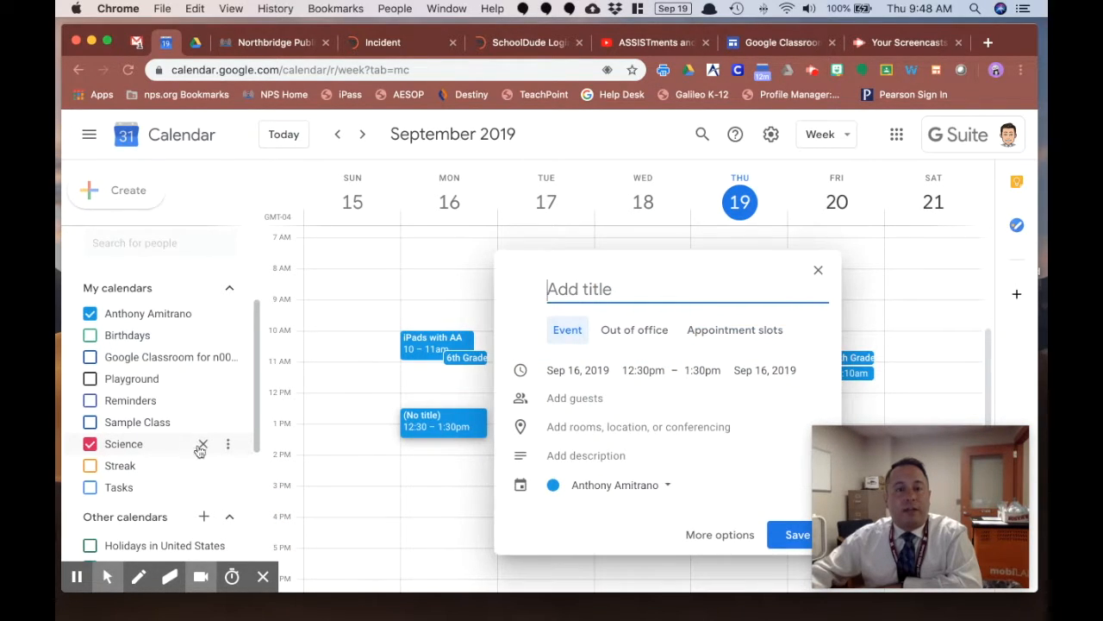
left_click(229, 446)
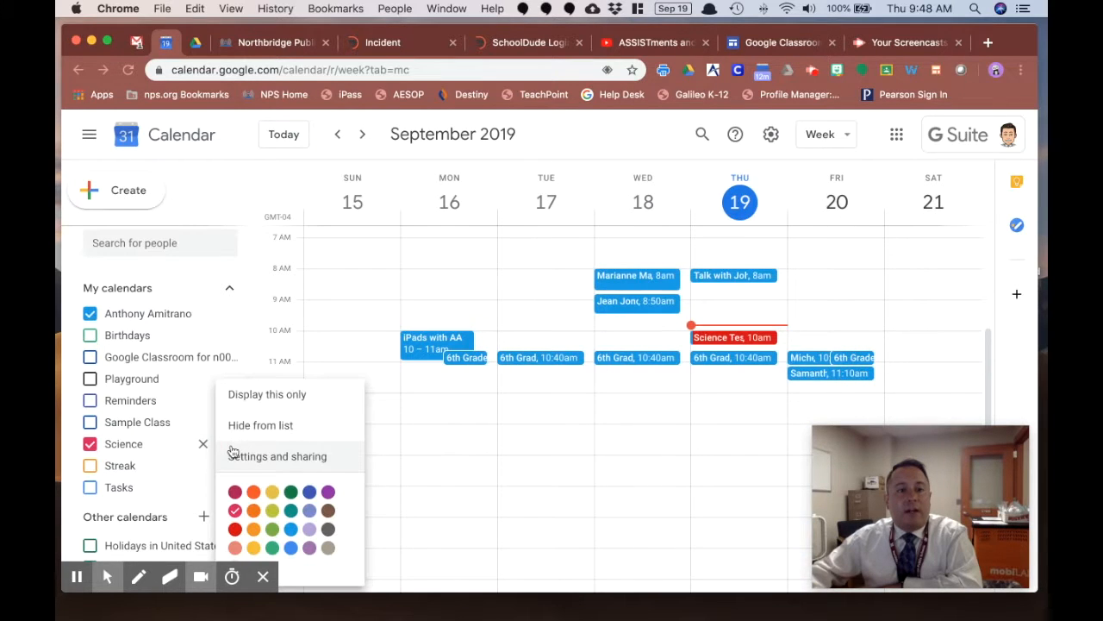
left_click(249, 404)
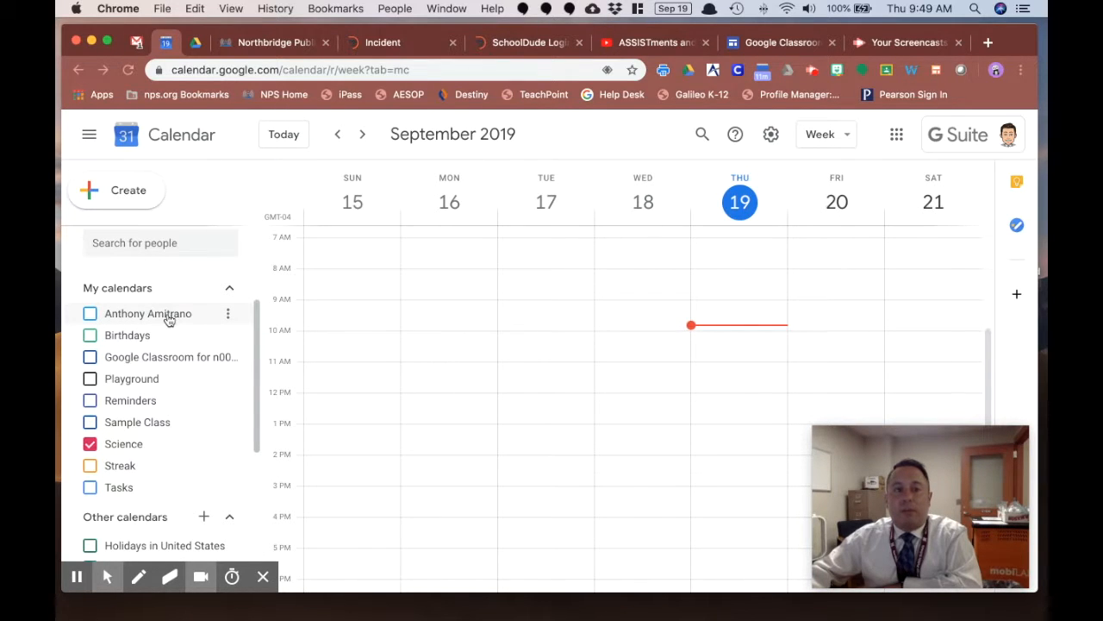
left_click(91, 316)
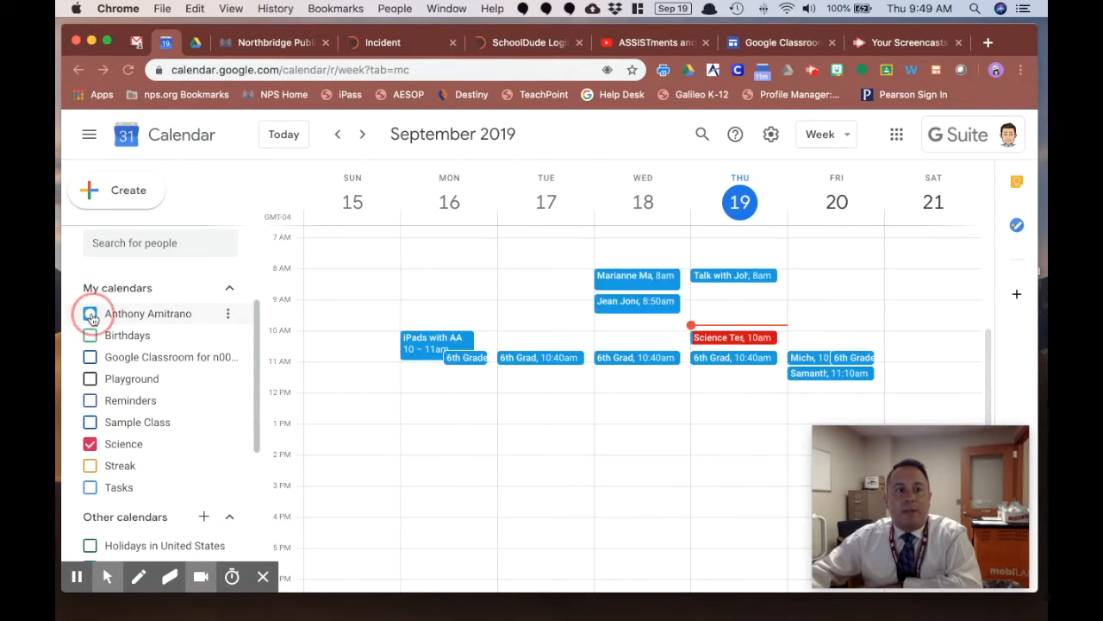
left_click(725, 338)
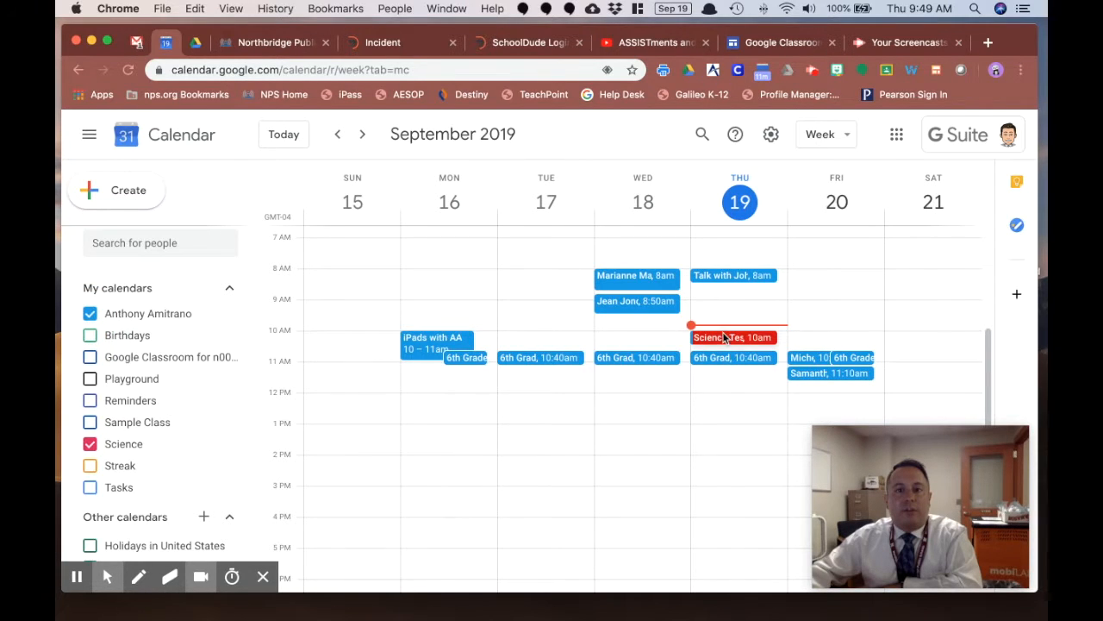
left_click(535, 352)
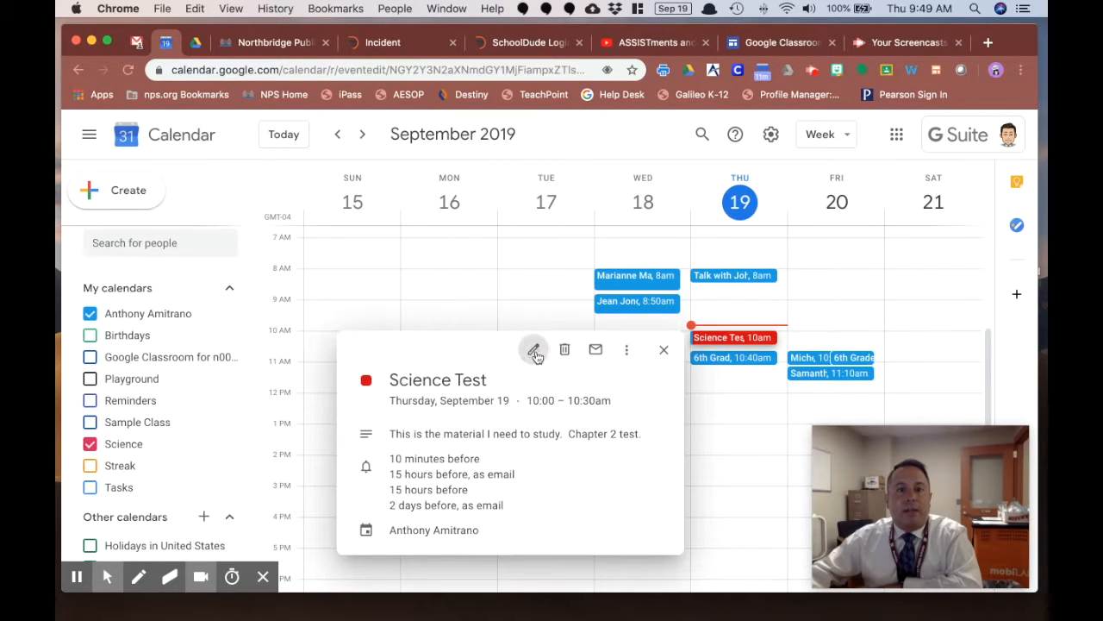
scroll(371, 451, "down", 3)
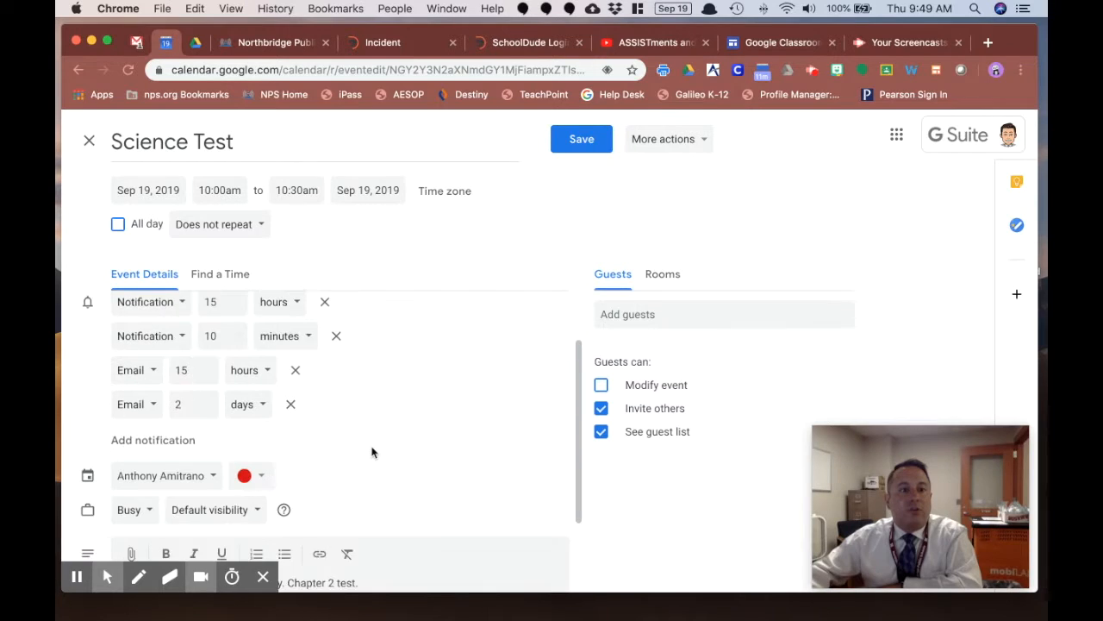
left_click(204, 461)
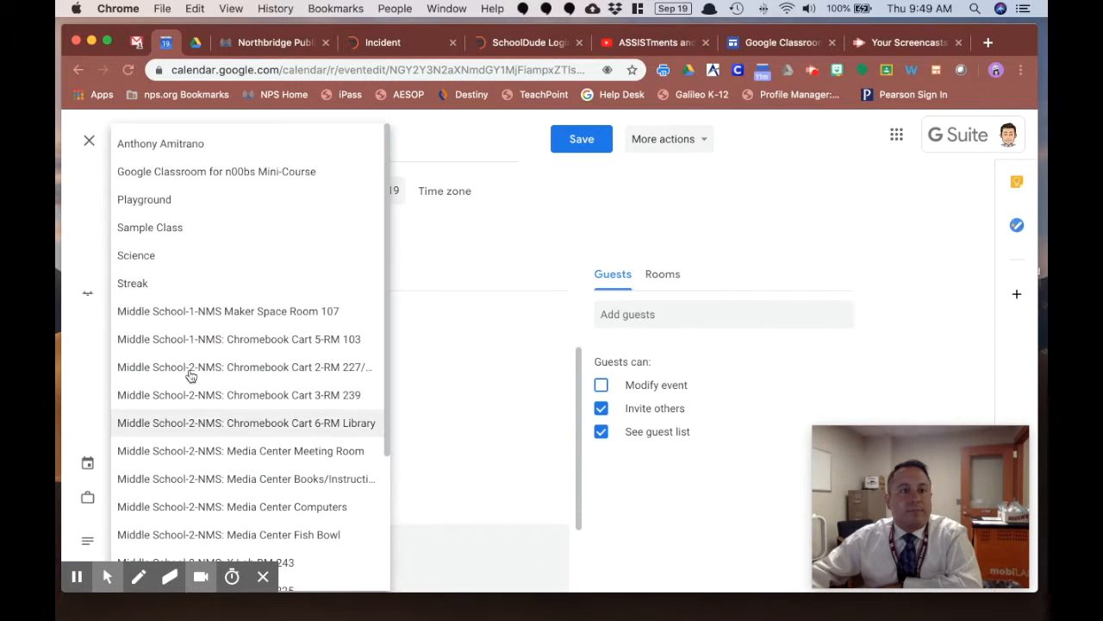
left_click(480, 371)
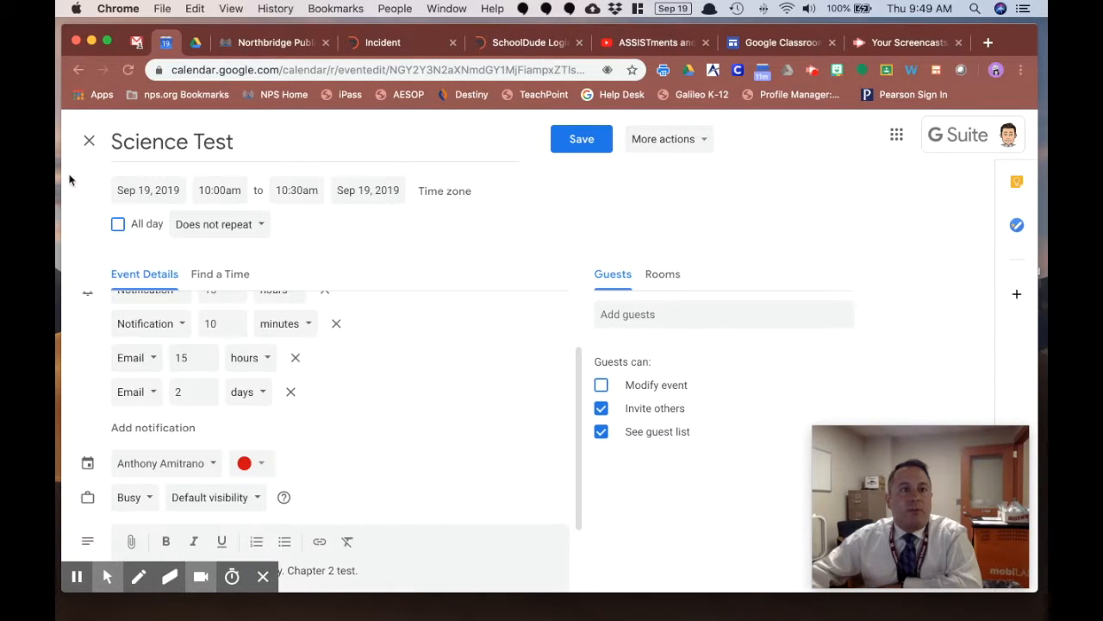
left_click(89, 140)
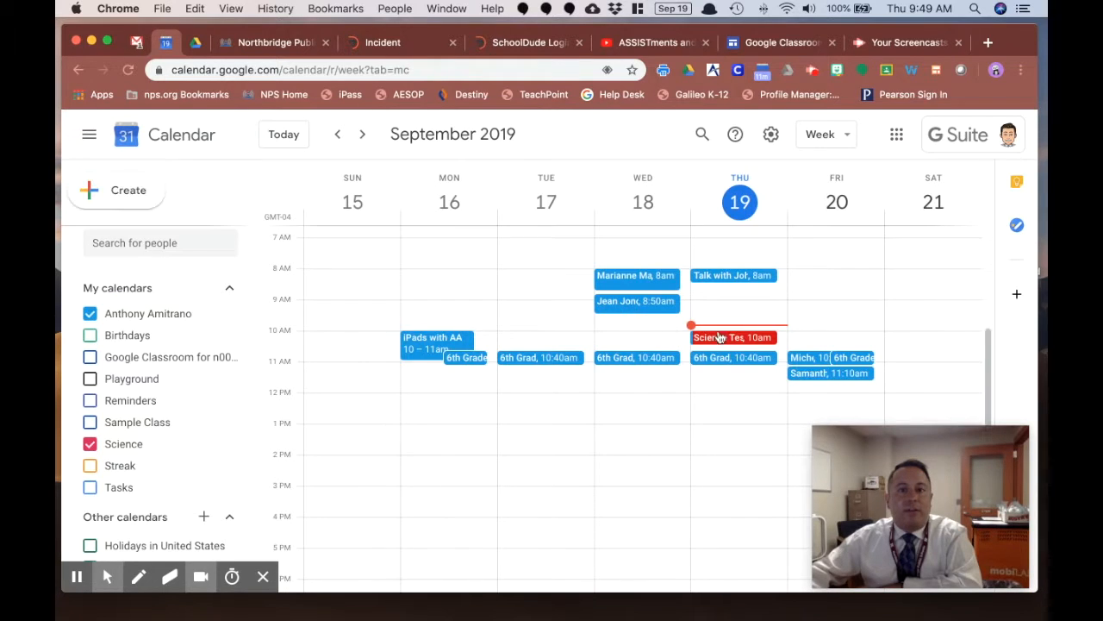
Move Thursday's Science Test event to the Science calendar, save it, and hide the owner's personal calendar
left_click(731, 340)
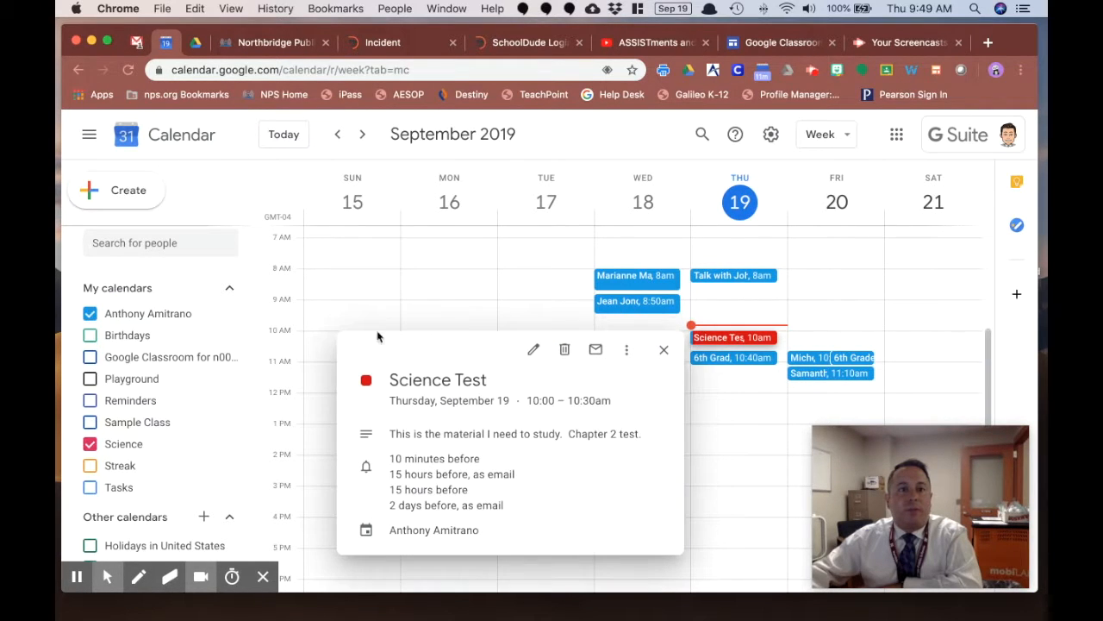
left_click(535, 351)
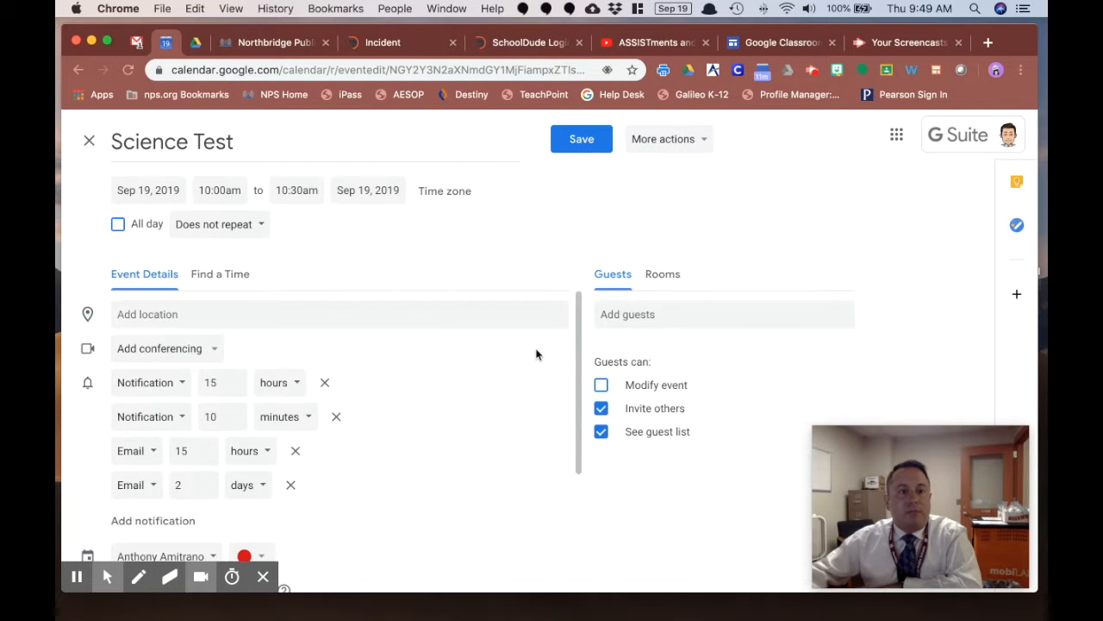
scroll(432, 456, "down", 3)
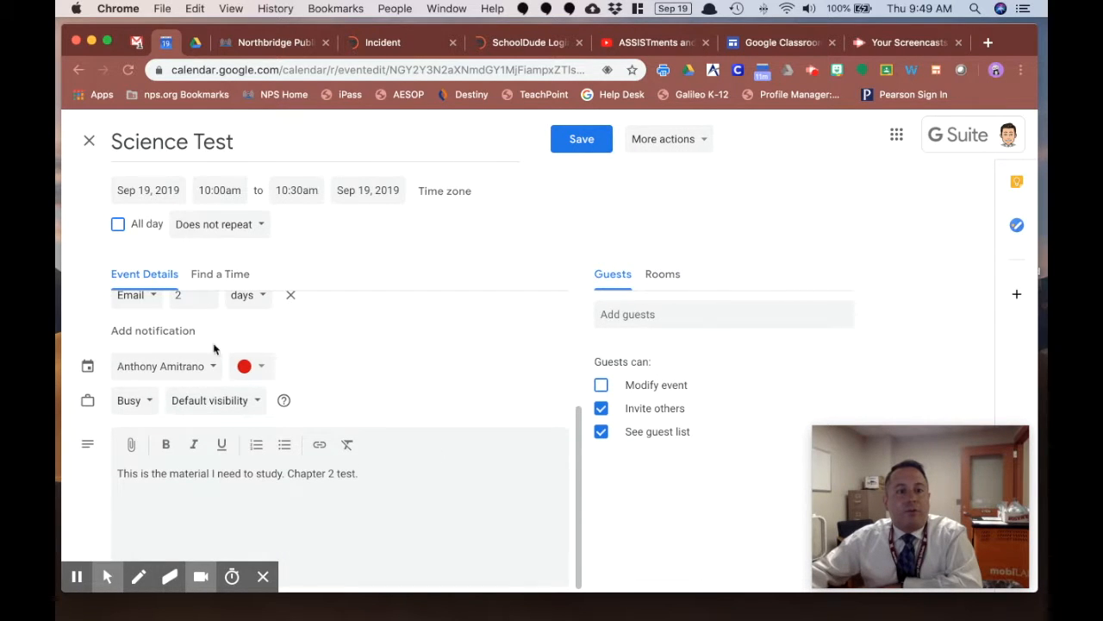
left_click(210, 367)
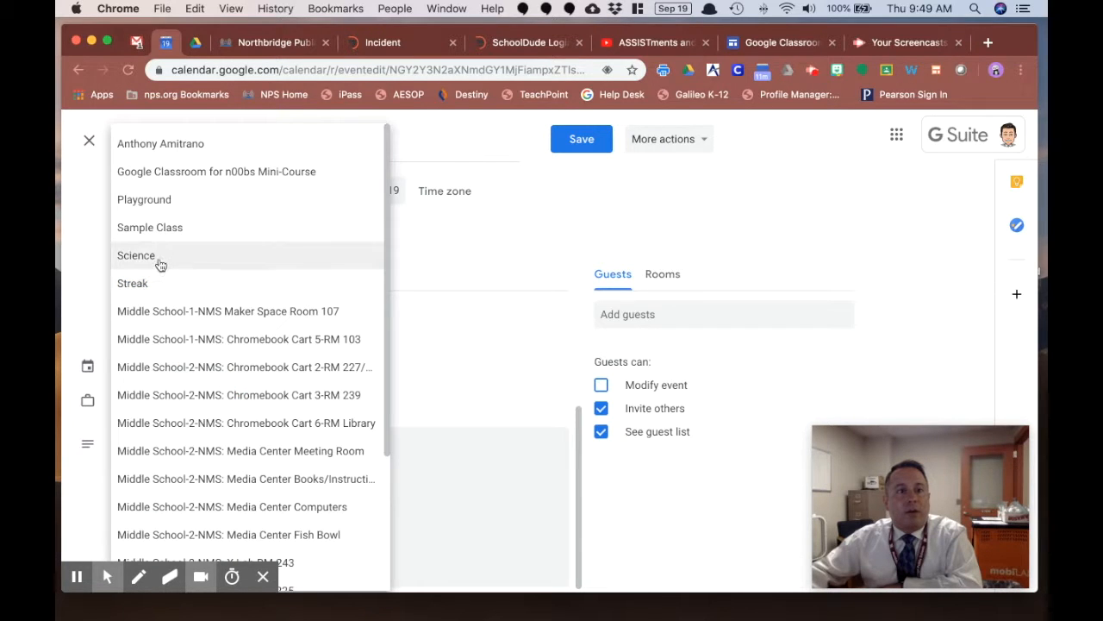
left_click(160, 265)
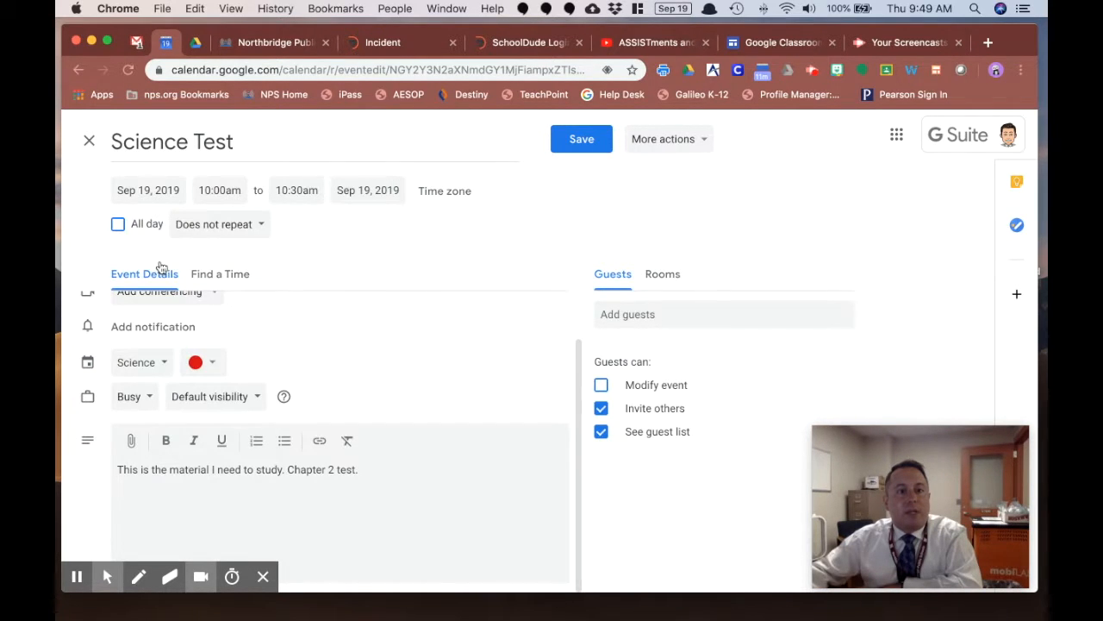
left_click(209, 365)
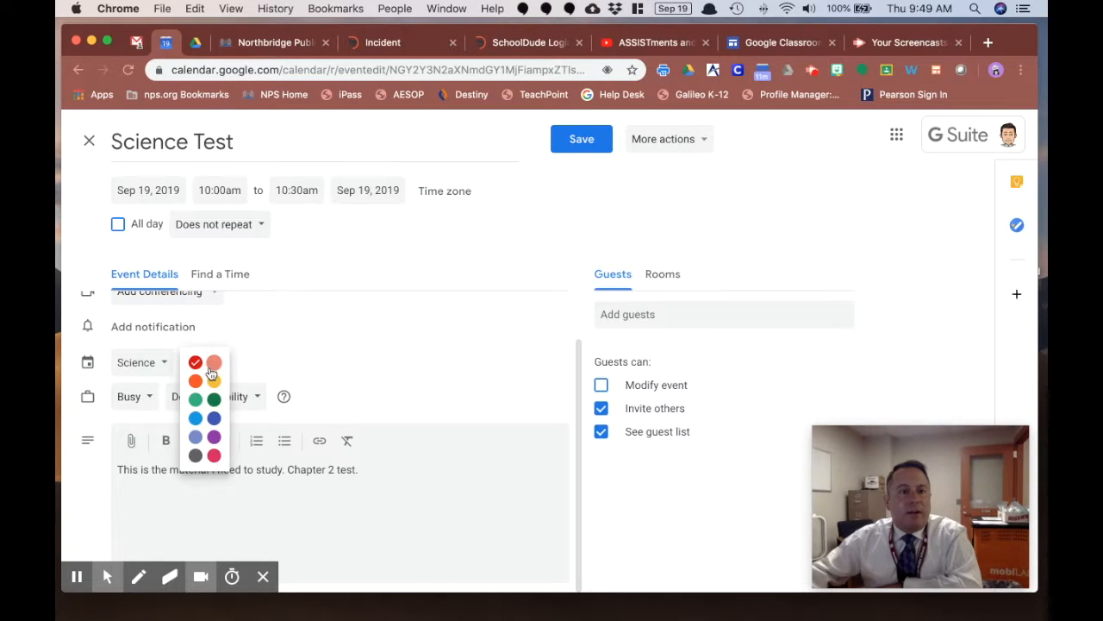
left_click(327, 361)
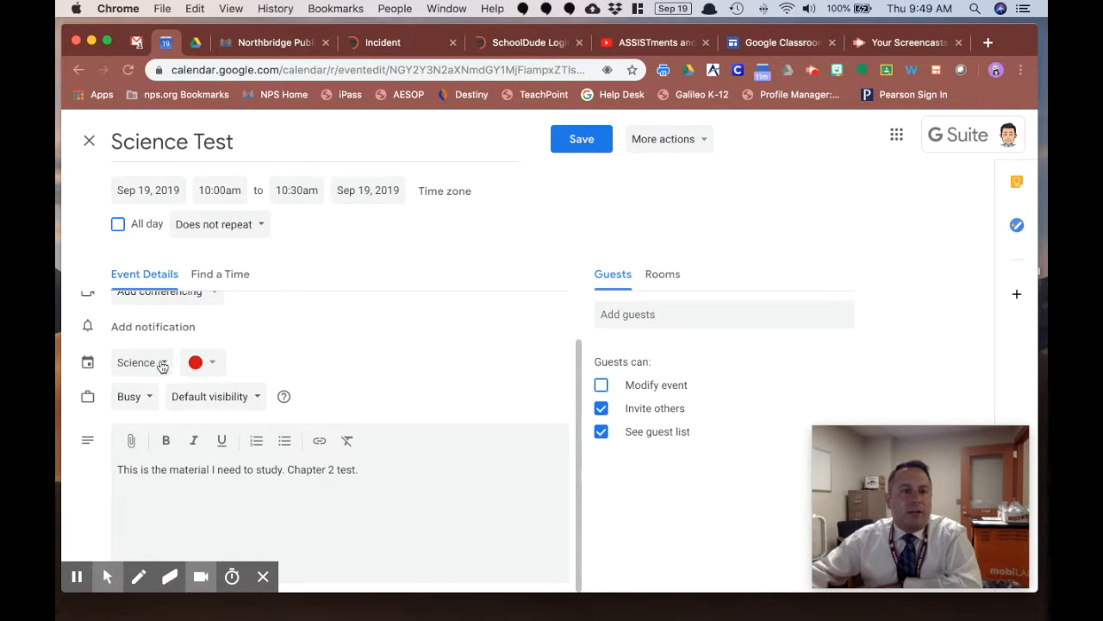
left_click(575, 142)
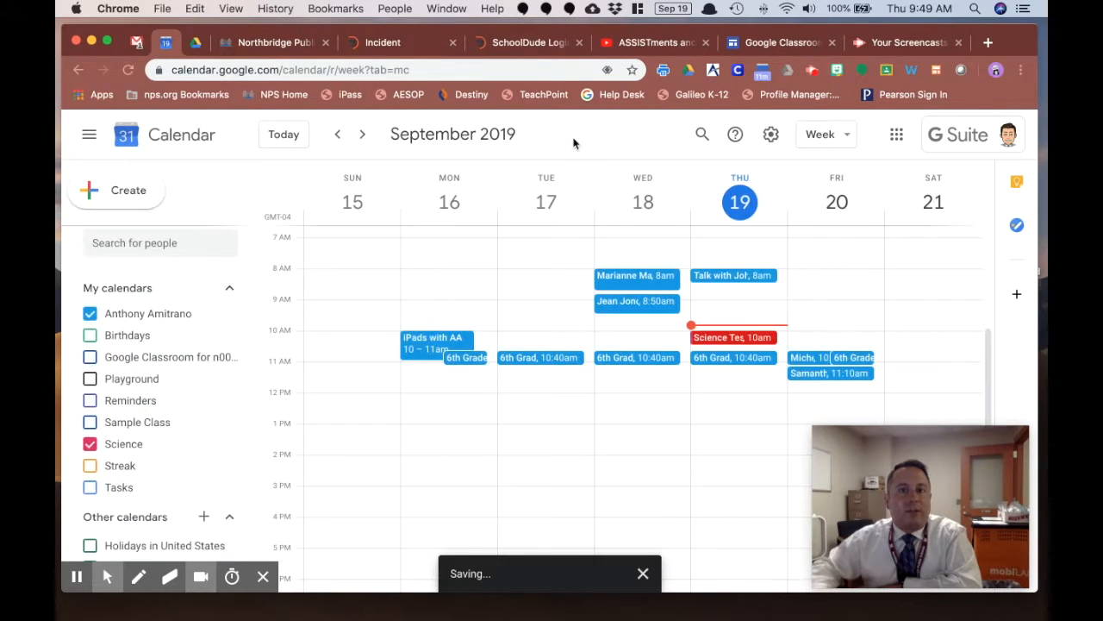
left_click(89, 316)
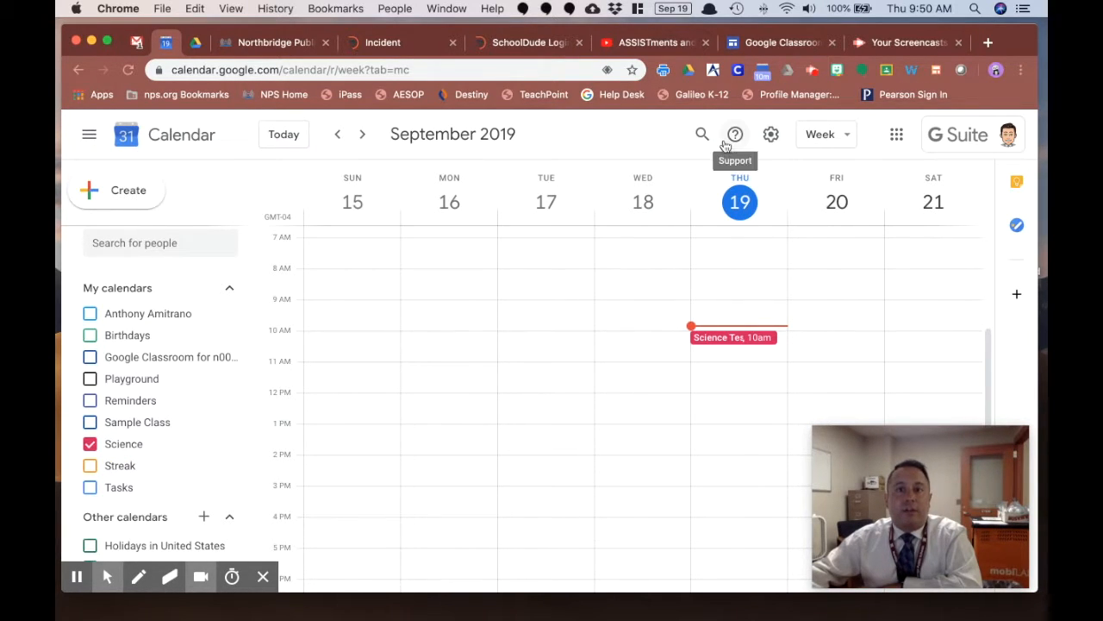
Open the form for creating another new calendar from the calendar settings
left_click(770, 140)
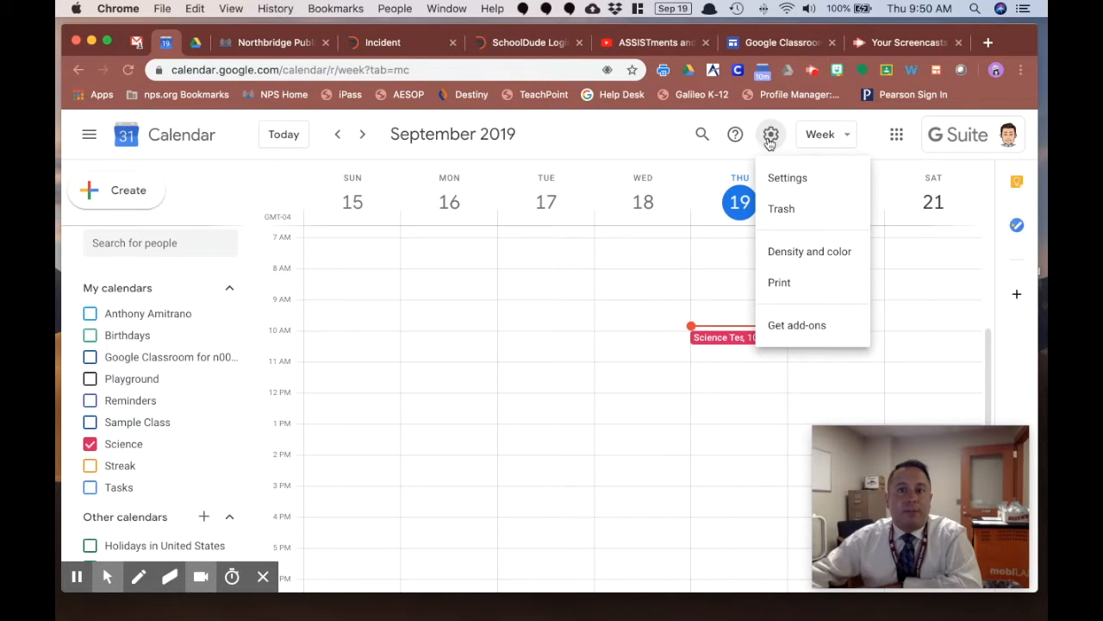
left_click(788, 181)
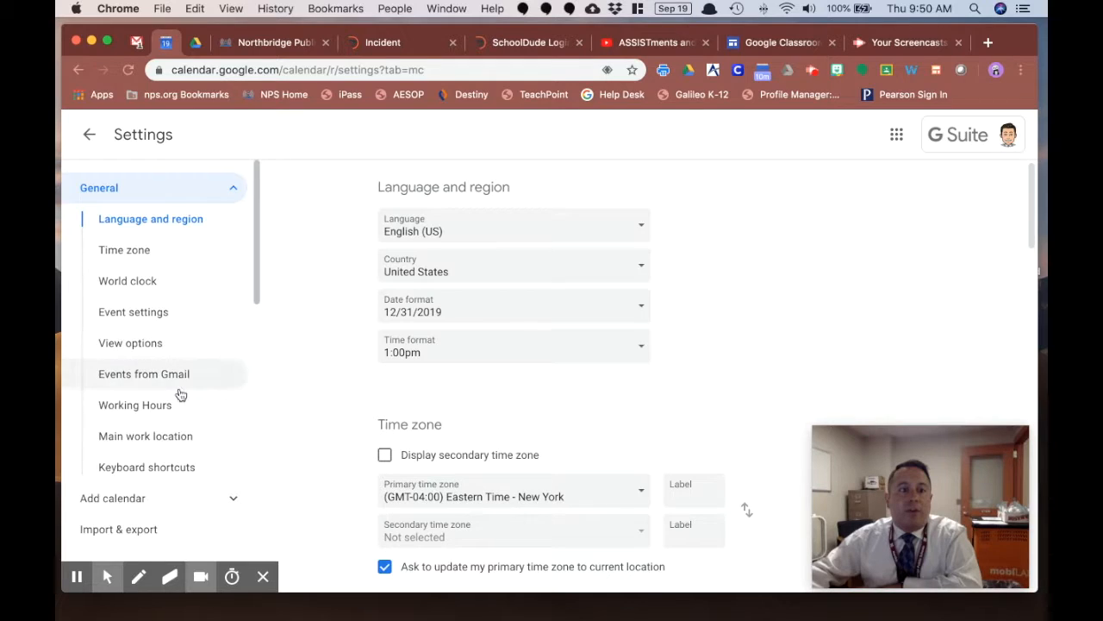
scroll(180, 394, "down", 3)
left_click(136, 369)
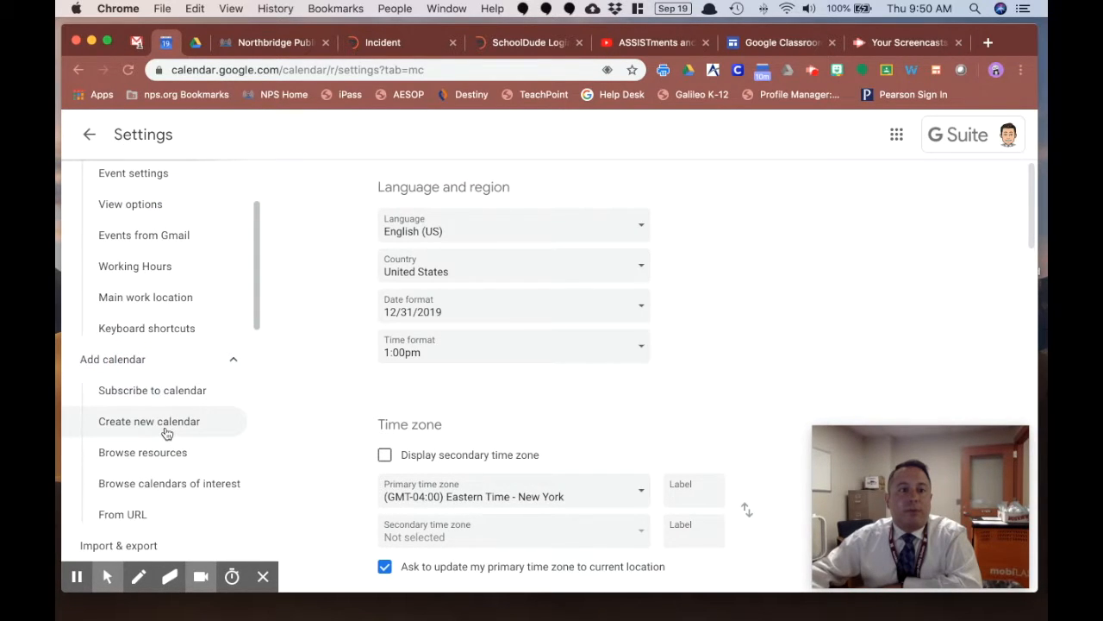
left_click(167, 430)
scroll(166, 431, "down", 5)
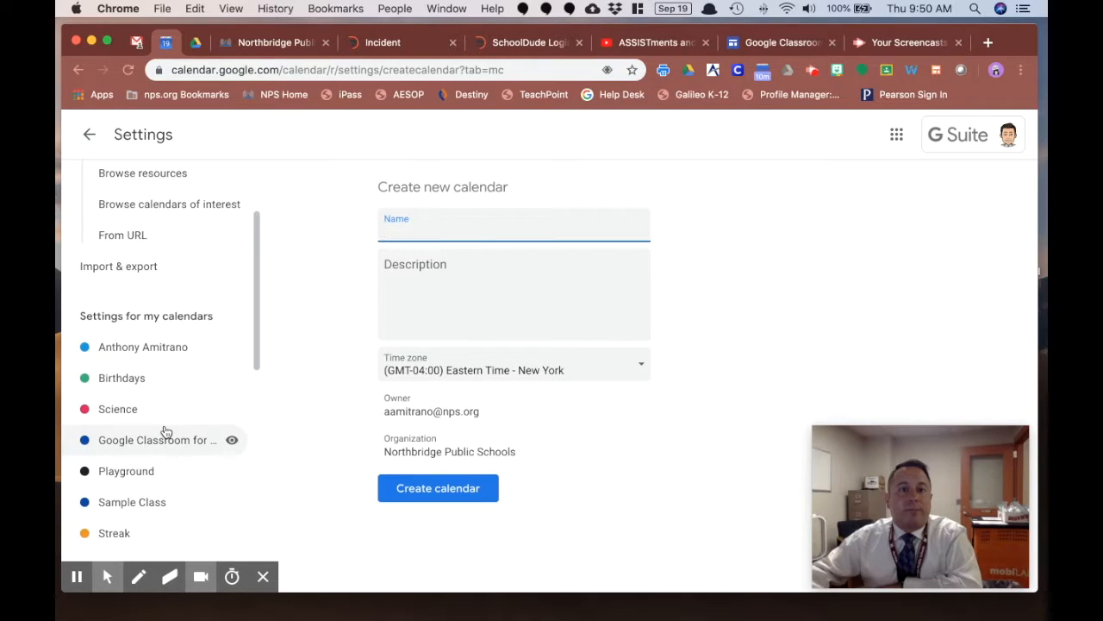
Create a calendar named Social Studies, leaving the description blank, and return to the week view
type("S")
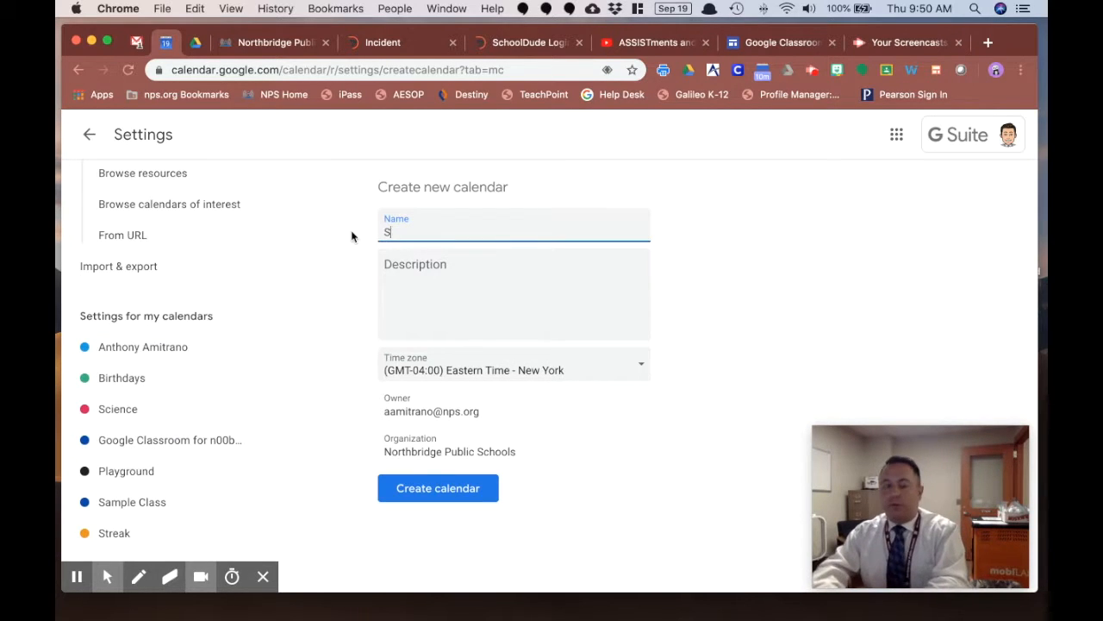
type("ocial Stud")
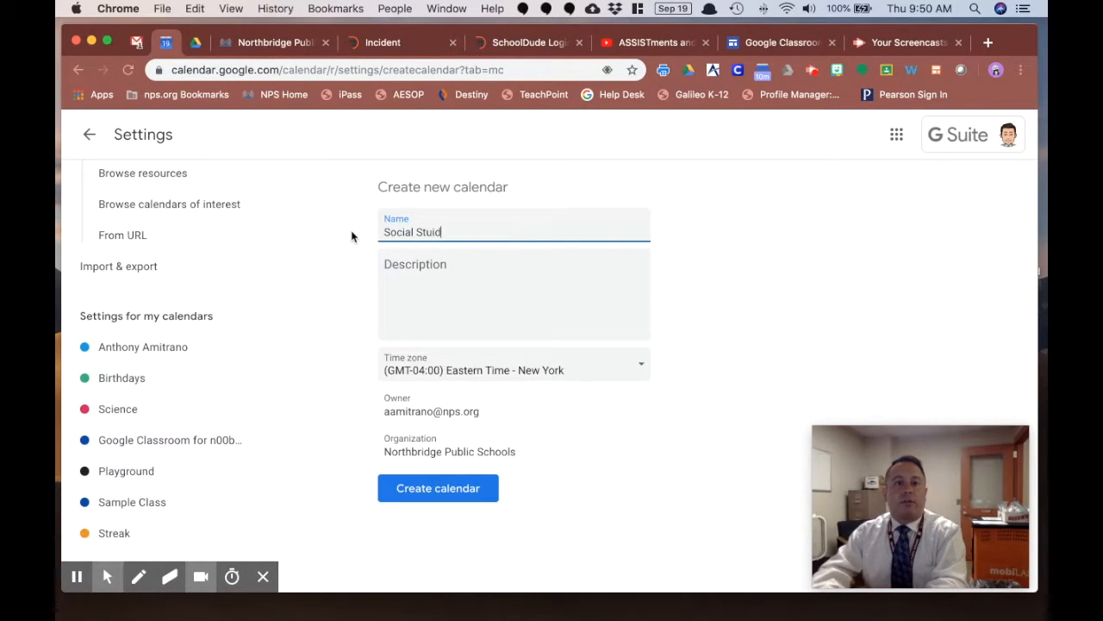
type("ies")
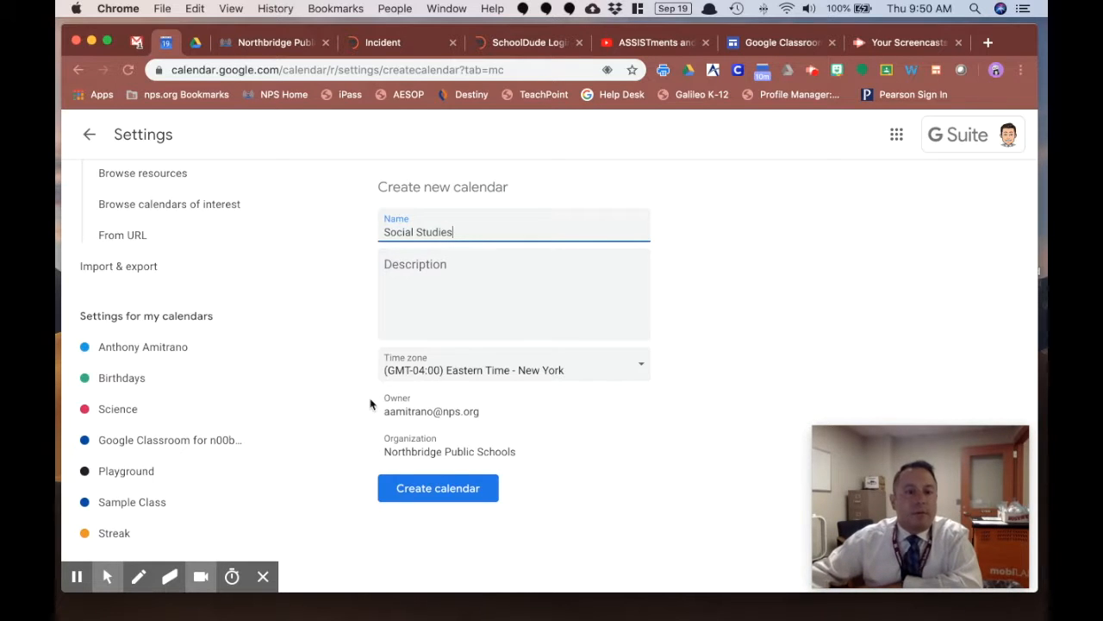
left_click(454, 491)
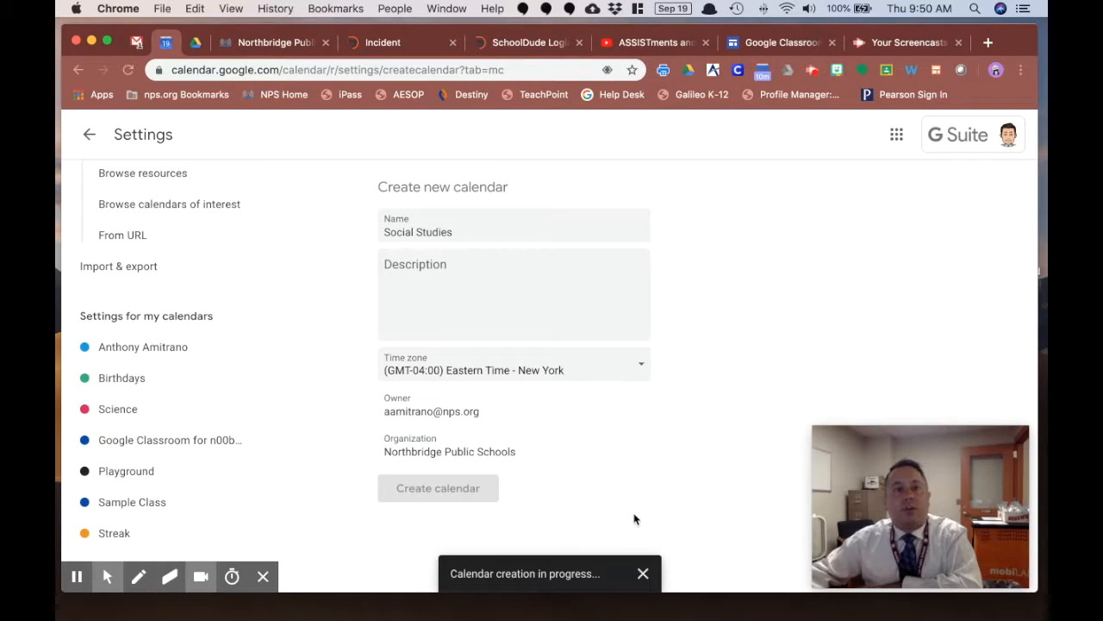
left_click(89, 134)
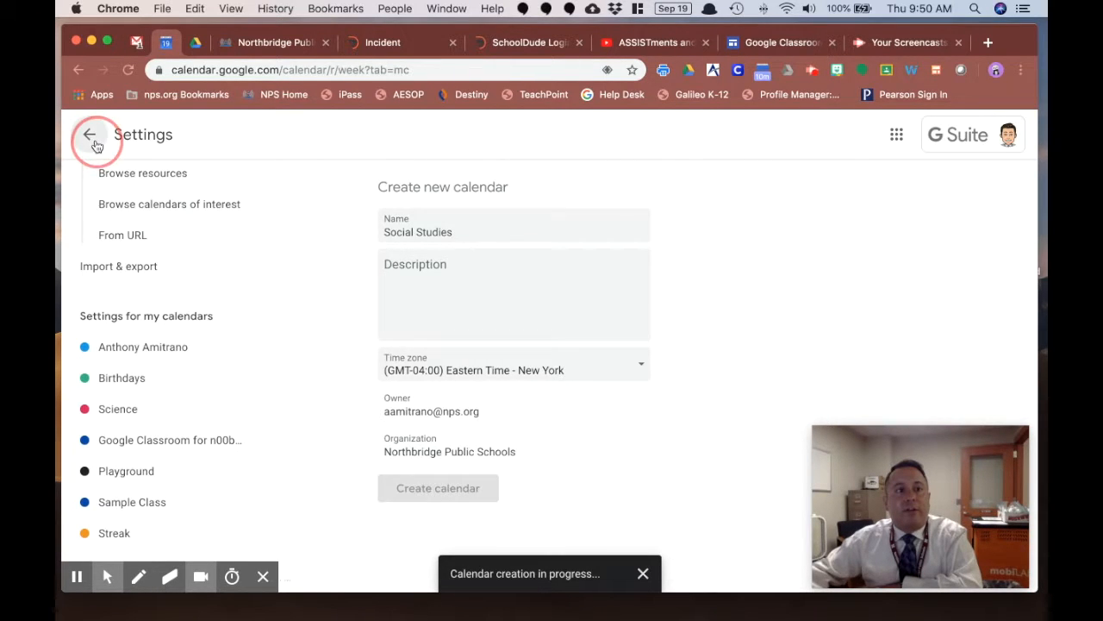
Look through the My calendars list and view the display, sharing and colour options of the owner's personal calendar
scroll(168, 456, "down", 5)
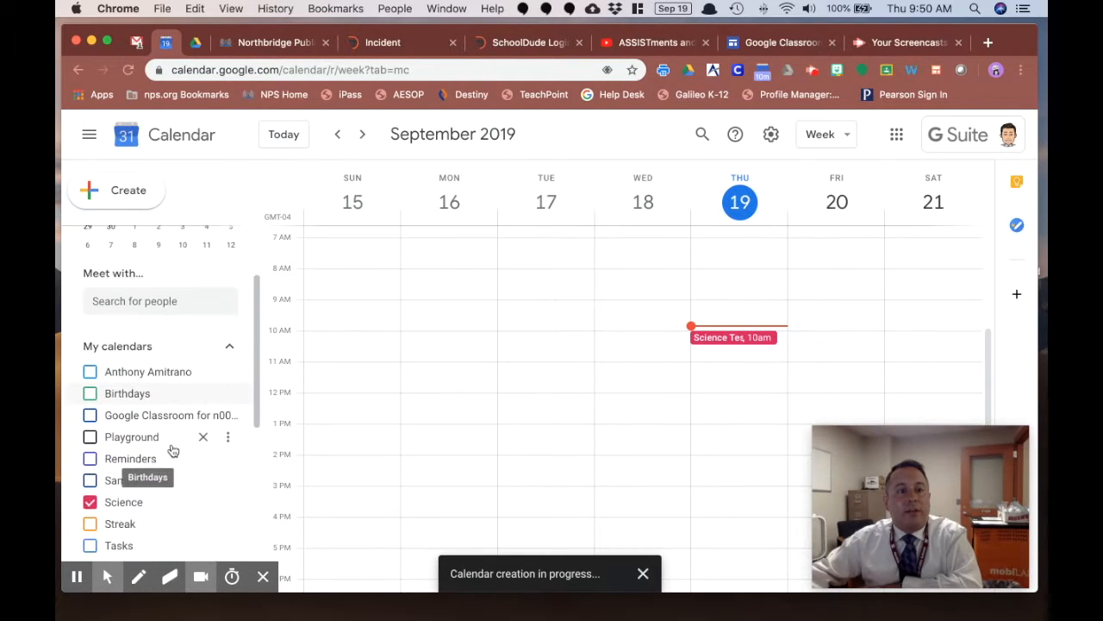
scroll(172, 452, "down", 2)
scroll(167, 299, "down", 1)
scroll(167, 303, "up", 2)
scroll(167, 302, "up", 1)
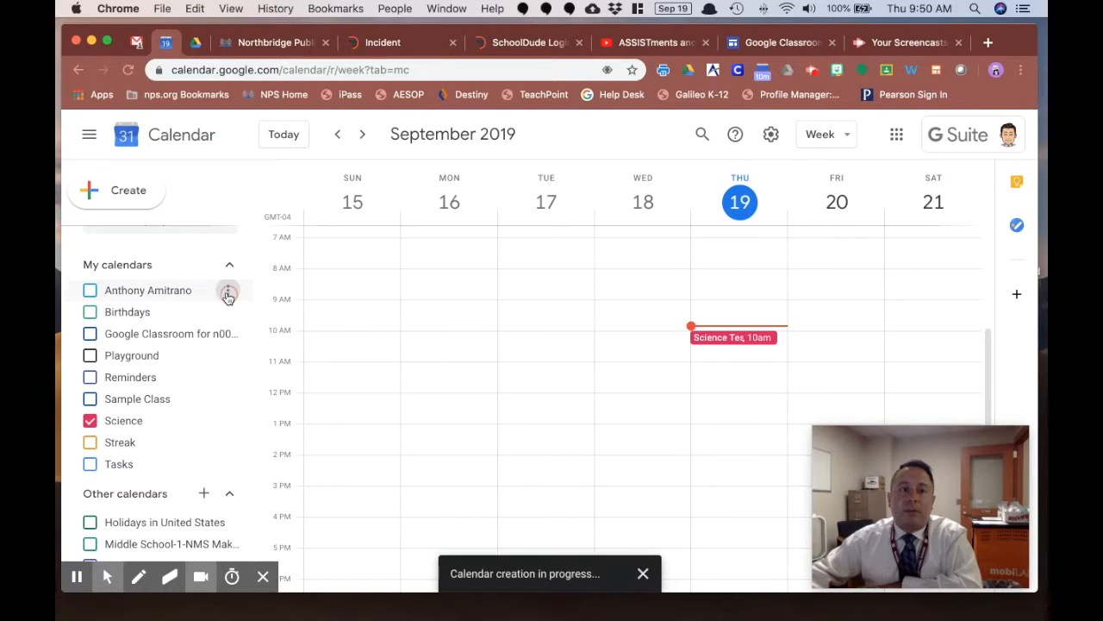
left_click(228, 290)
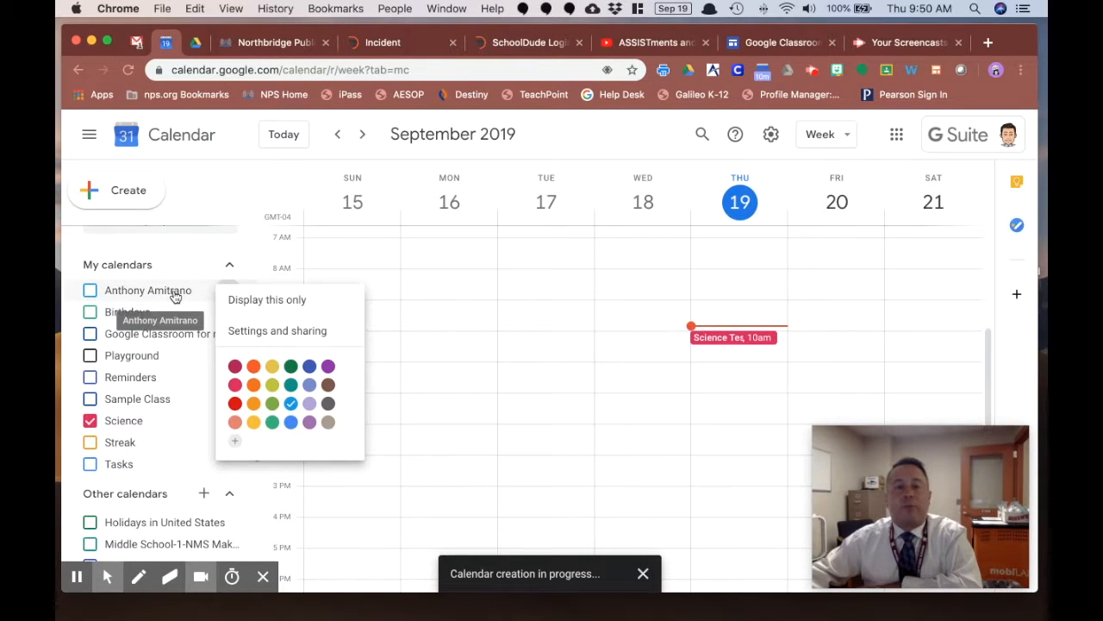
left_click(373, 252)
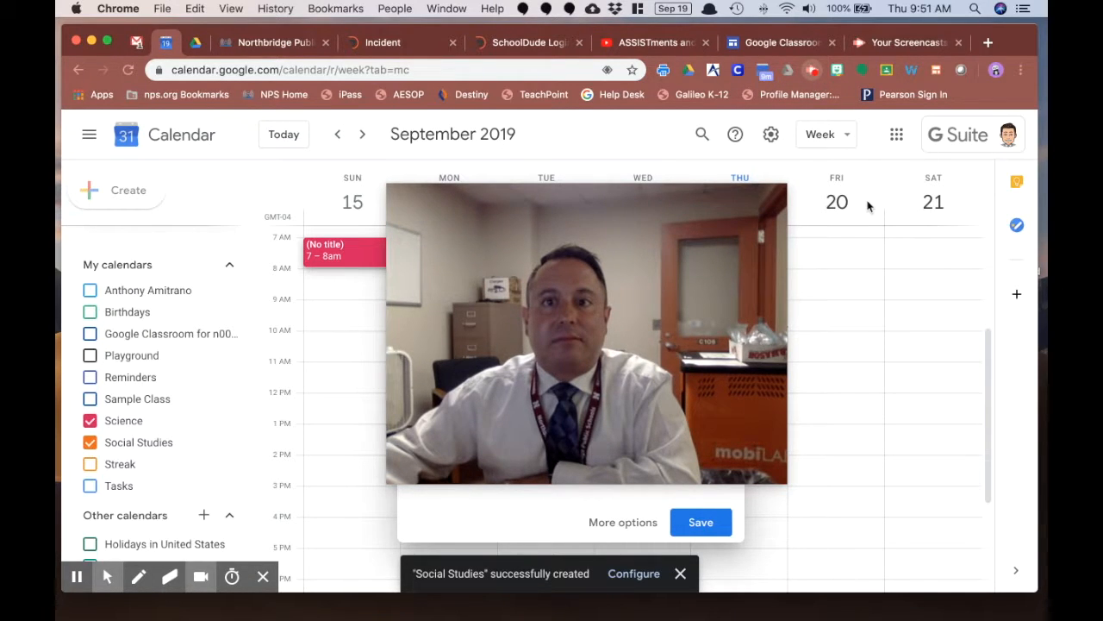
left_click(812, 69)
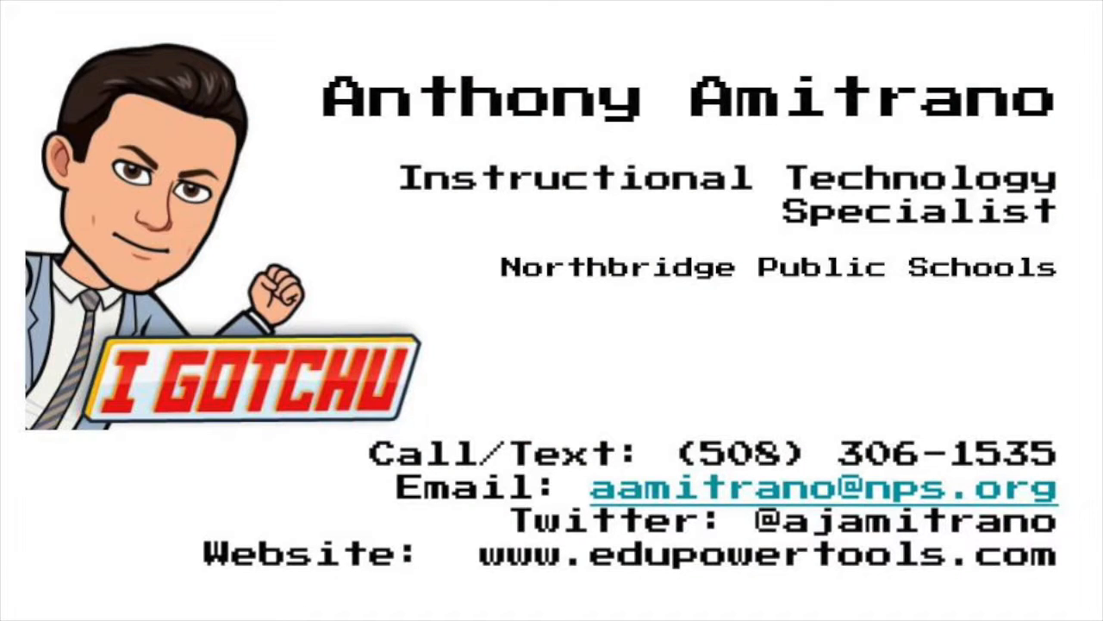